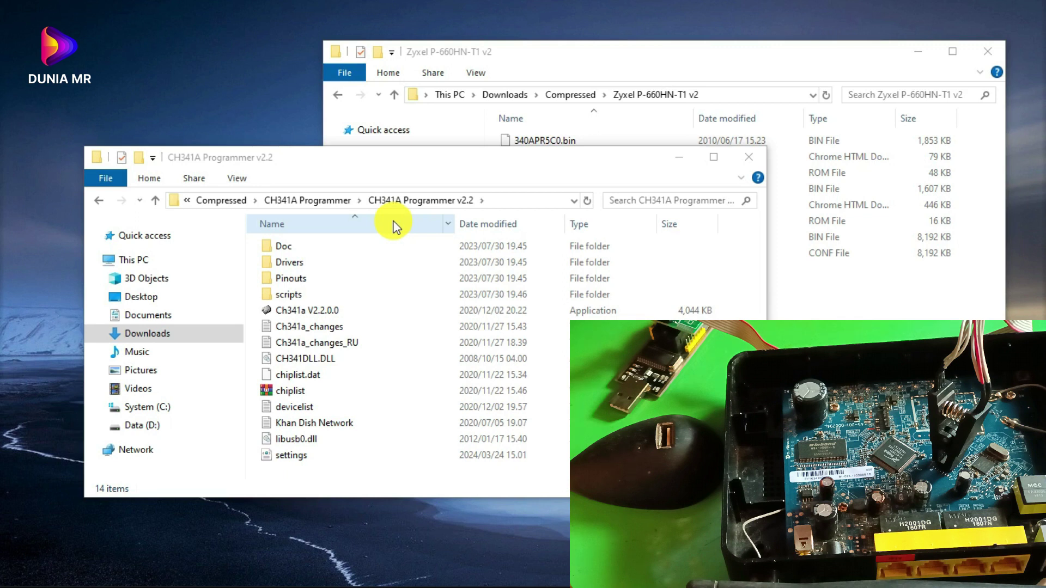
Check Device Manager for the USB-EPP/I2C CH341A device under Interface, and close Computer Management
left_click(338, 477)
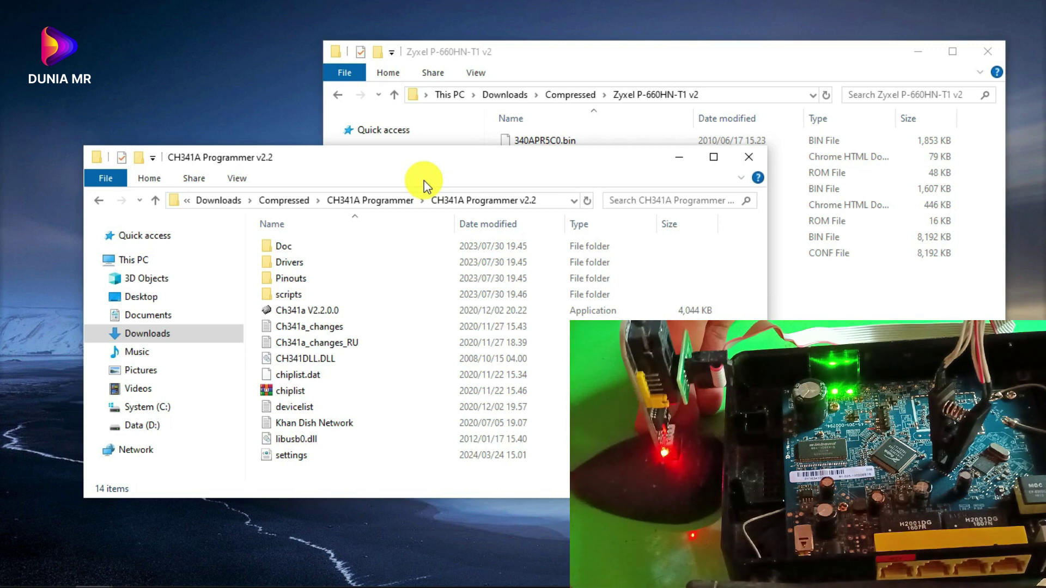
left_click_drag(441, 159, 417, 172)
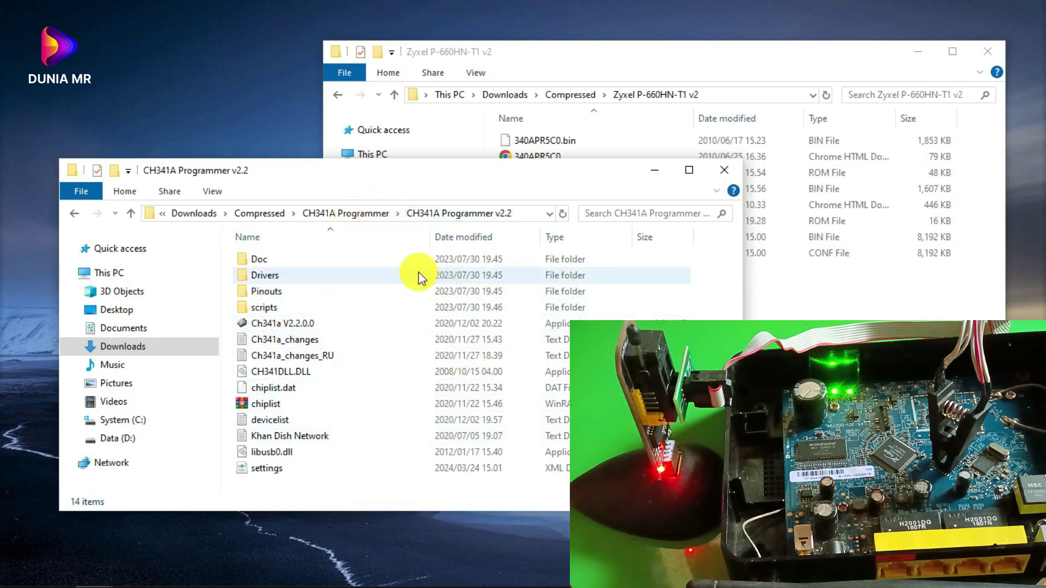
mouse_move(418, 275)
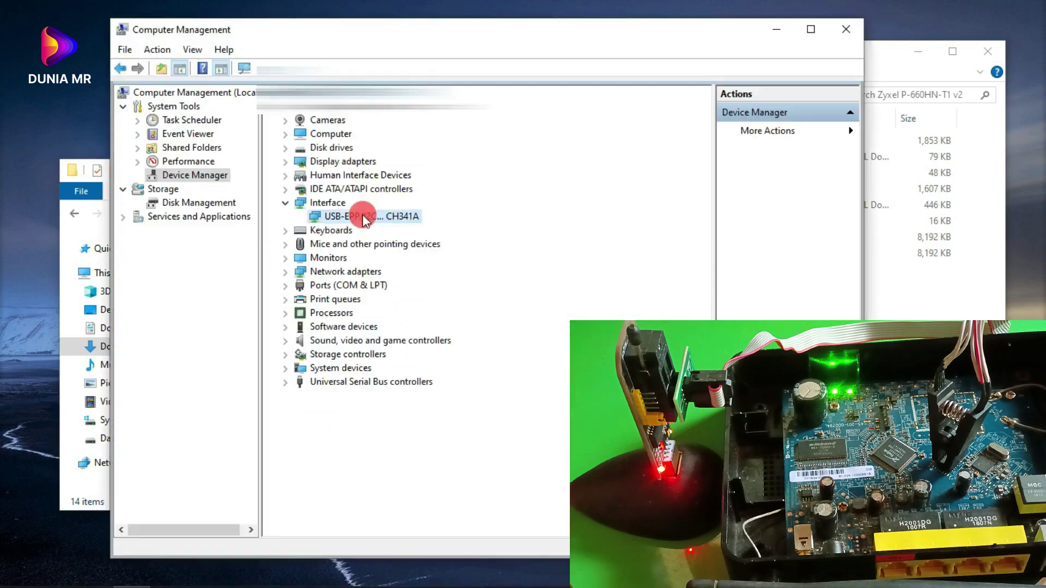
left_click(362, 215)
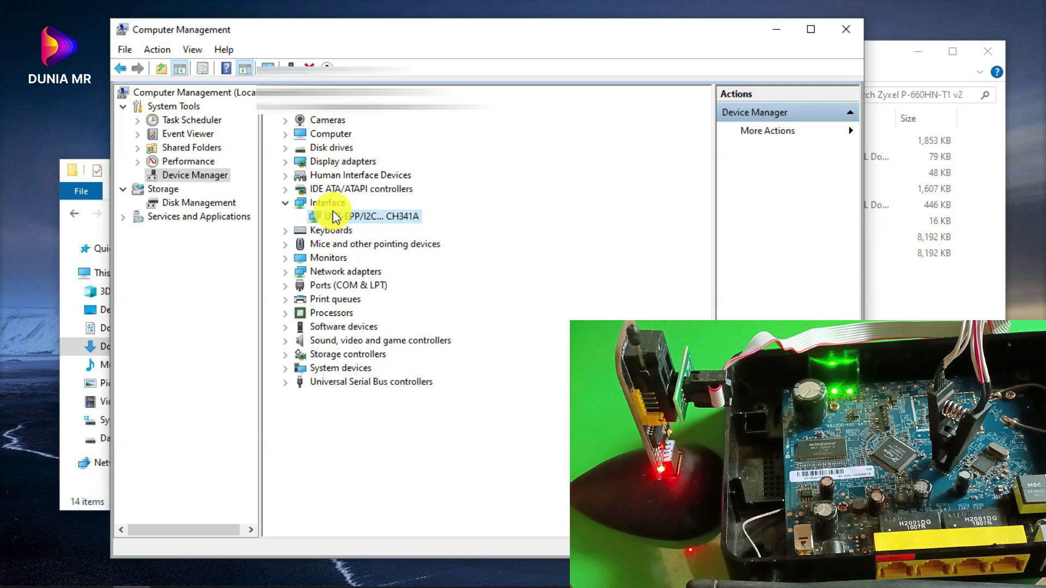
left_click(859, 25)
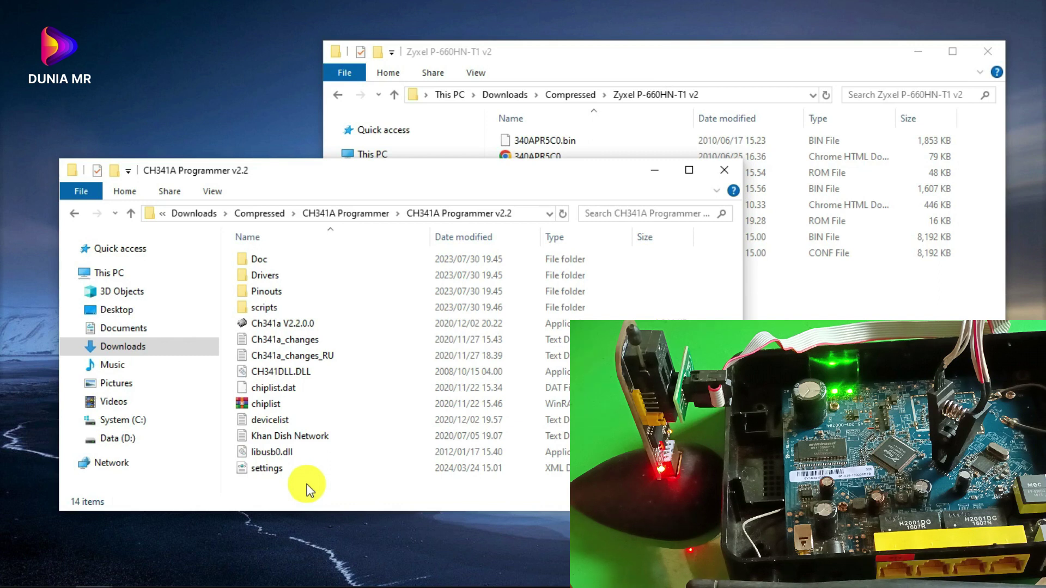
Open the Smadav antivirus running in the background, view its protection page, and minimise it
left_click(354, 323)
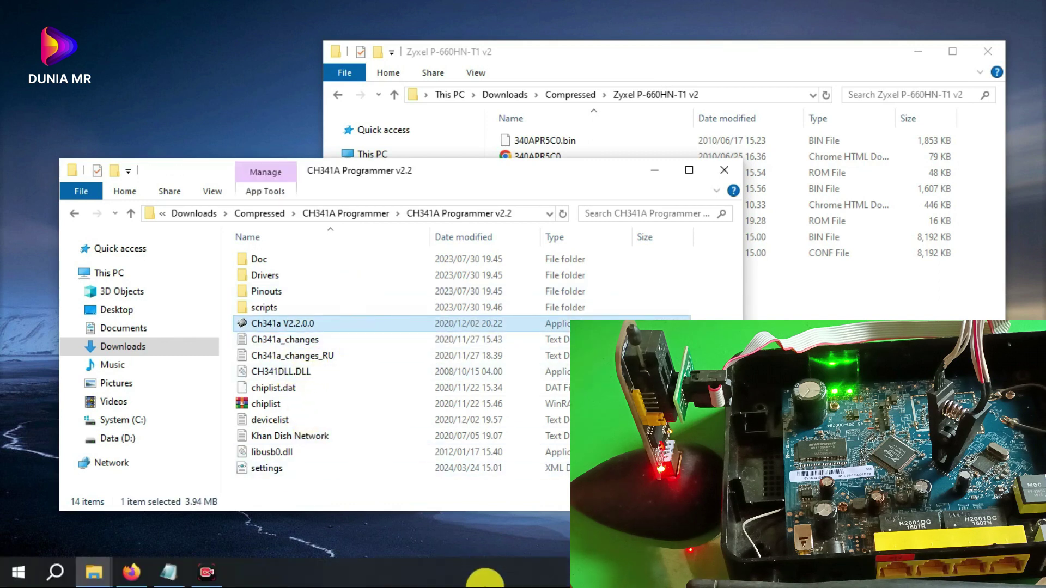
left_click(478, 572)
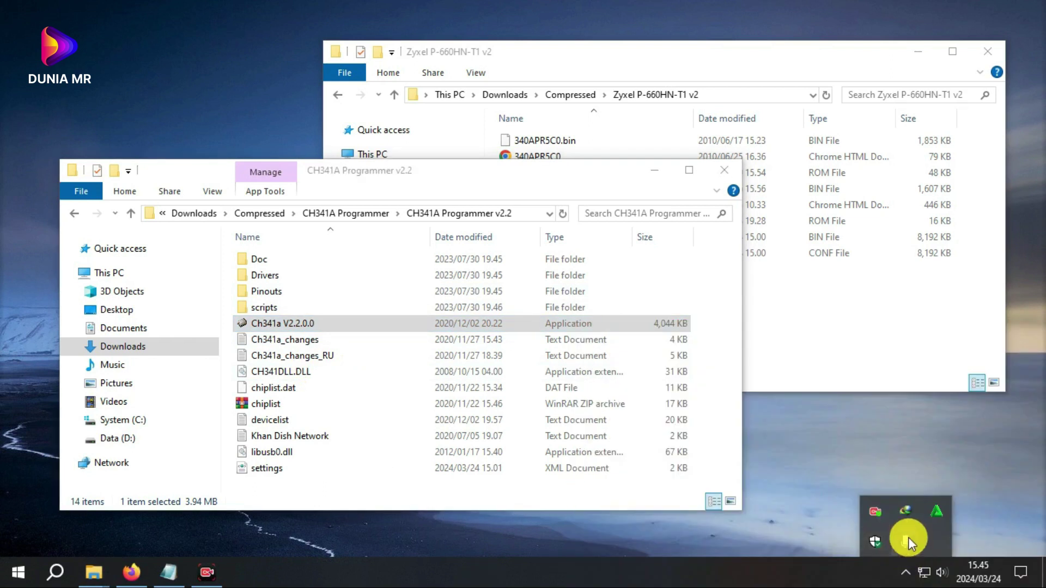
left_click(931, 512)
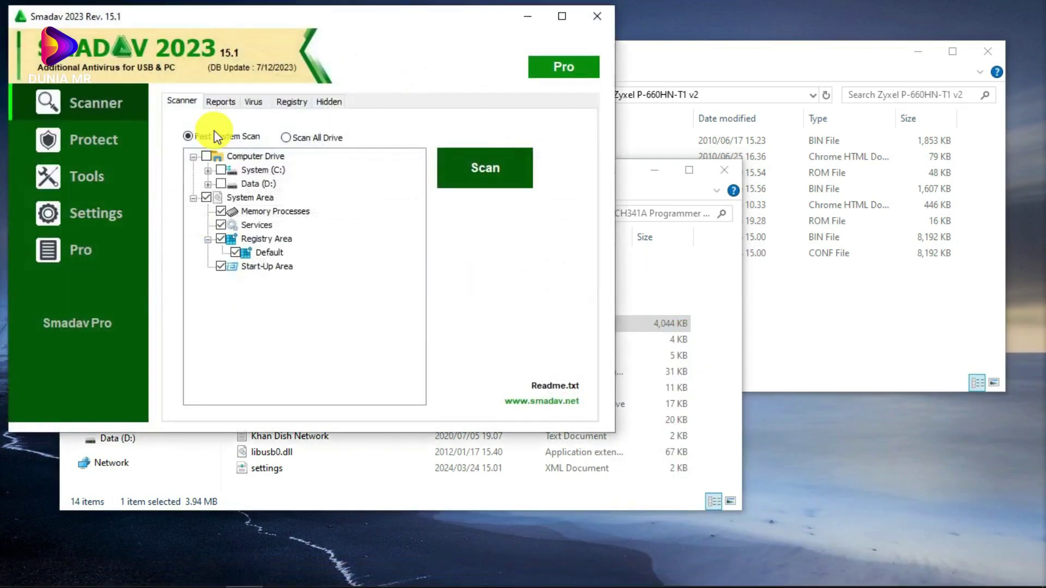
left_click_drag(248, 19, 404, 60)
left_click(239, 178)
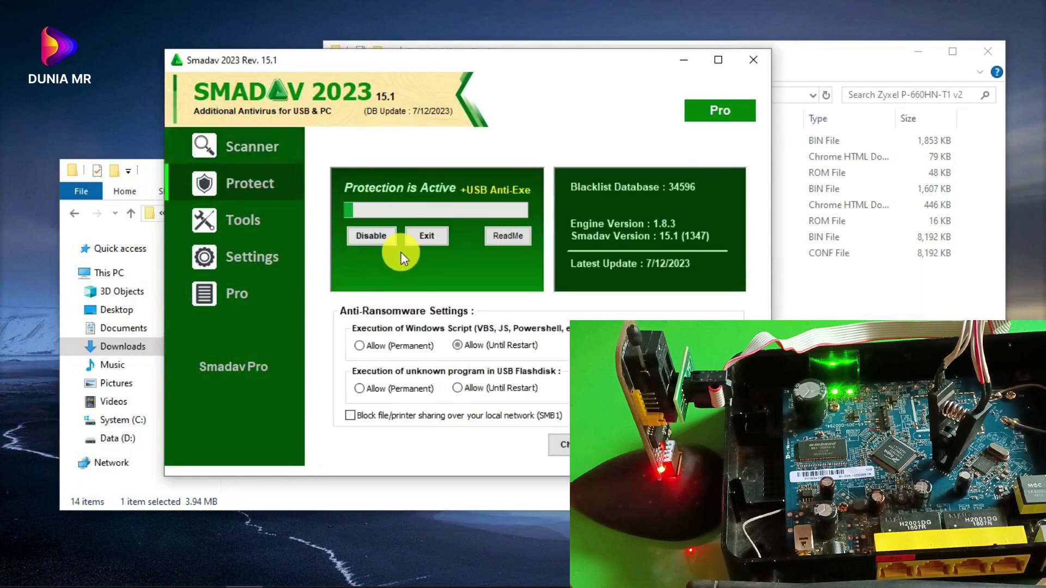
left_click(684, 60)
Launch Ch341a V2.2.0.0 from the CH341A Programmer v2.2 folder and detect the connected flash chip's SPI ID
double_click(293, 323)
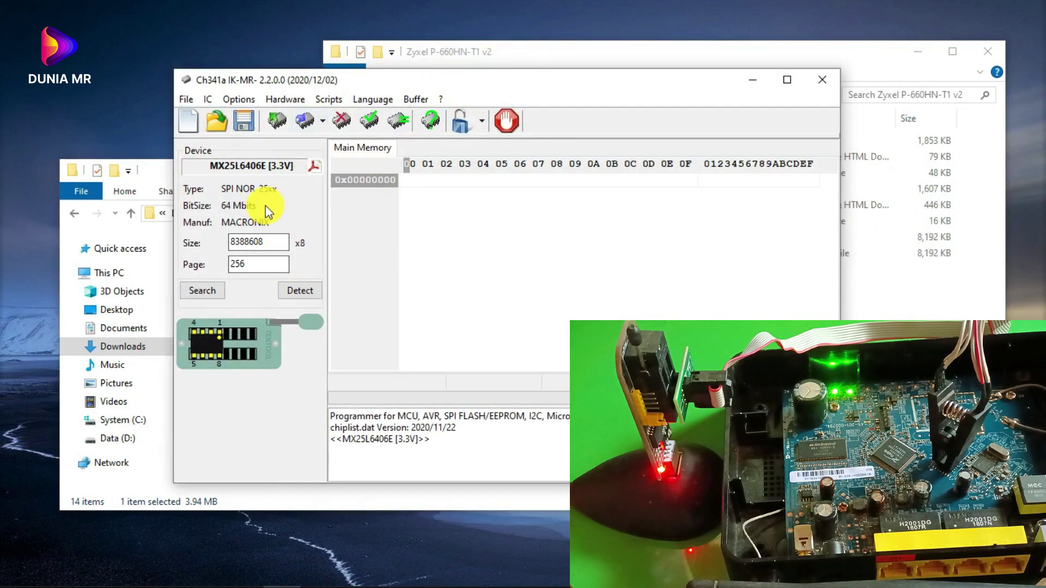
left_click(300, 290)
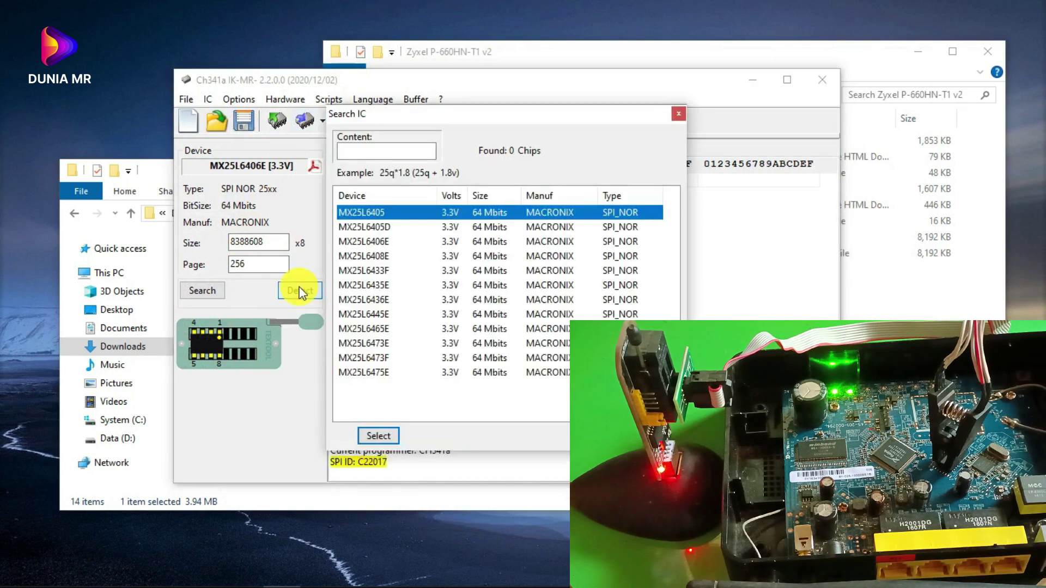
left_click_drag(469, 116, 483, 112)
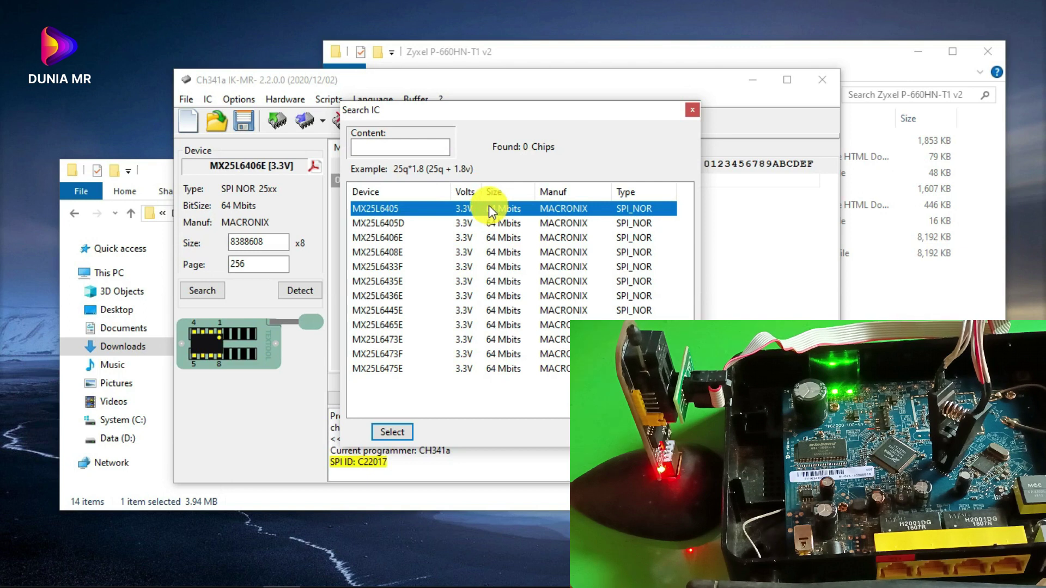
double_click(488, 205)
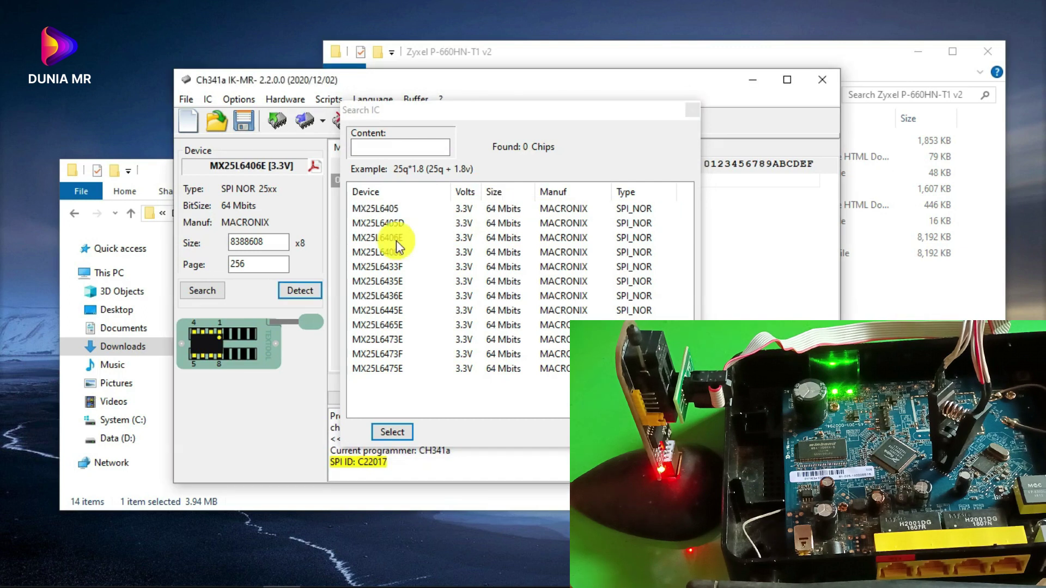
left_click(691, 109)
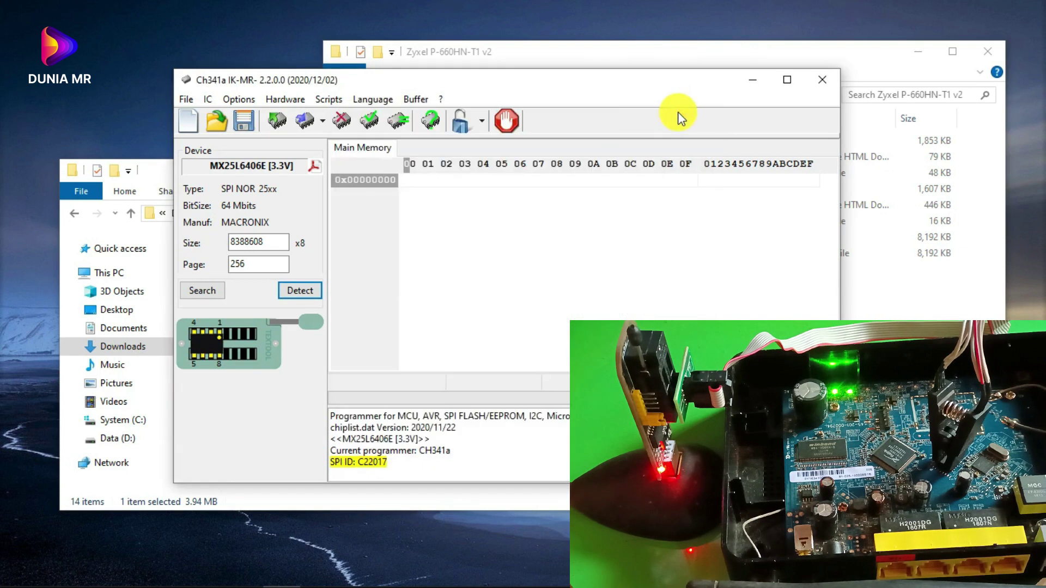
left_click(301, 288)
double_click(419, 230)
left_click_drag(393, 461, 303, 462)
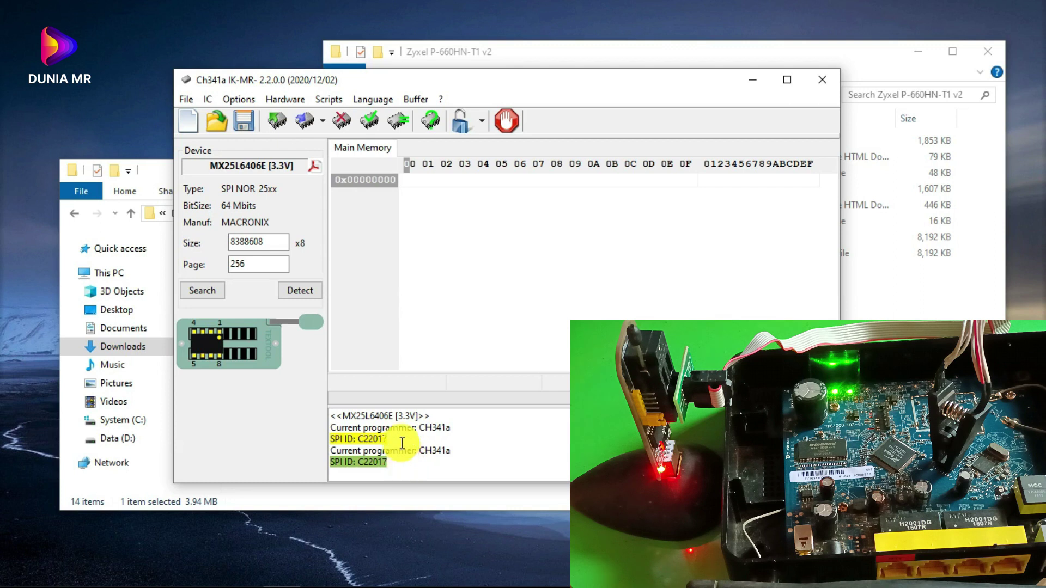
Run chip detection again and choose MX25L6406E as the device from the matching chips
left_click(297, 292)
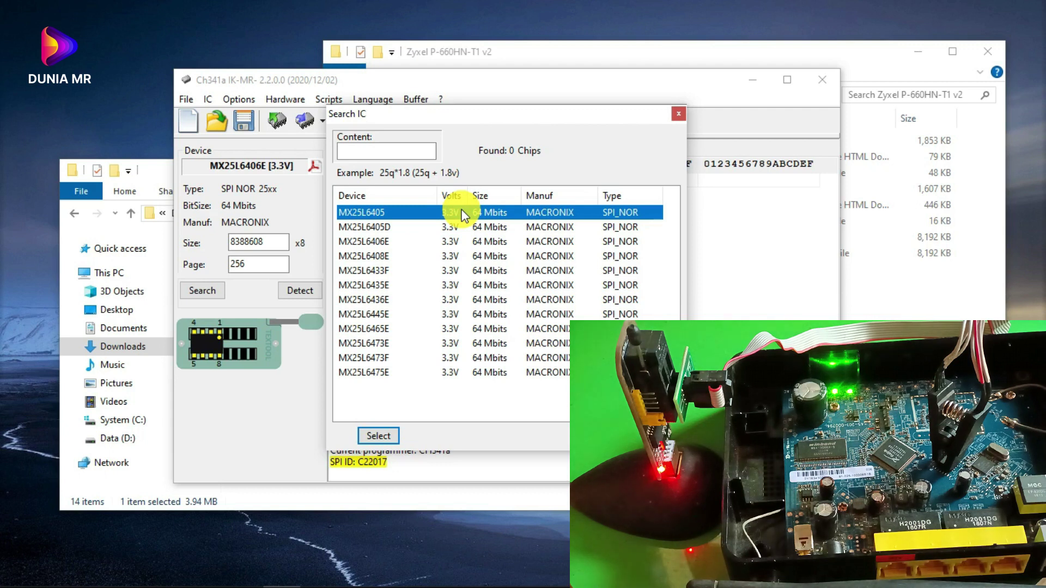
left_click_drag(414, 114, 492, 110)
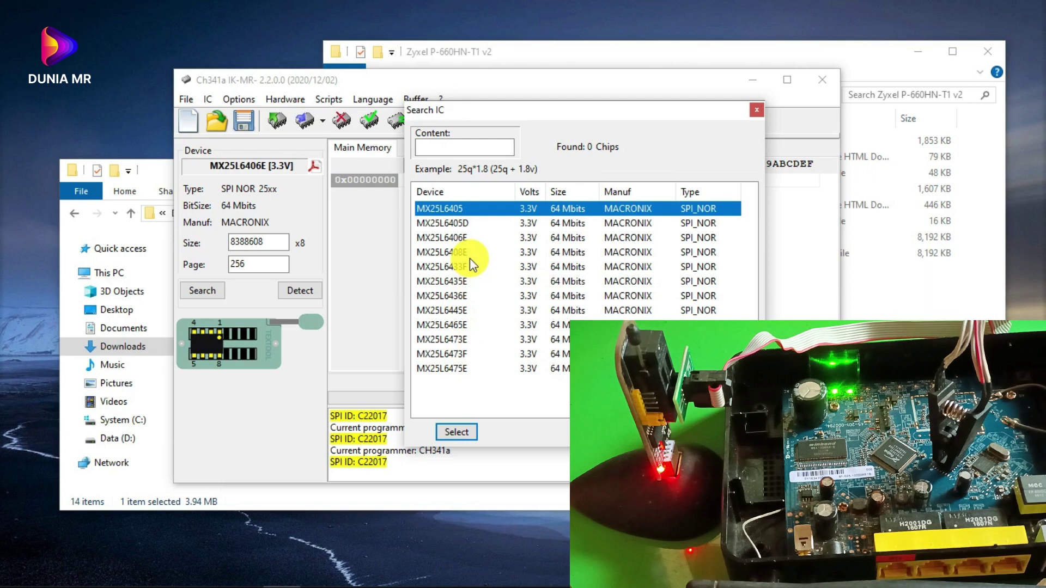
left_click(451, 239)
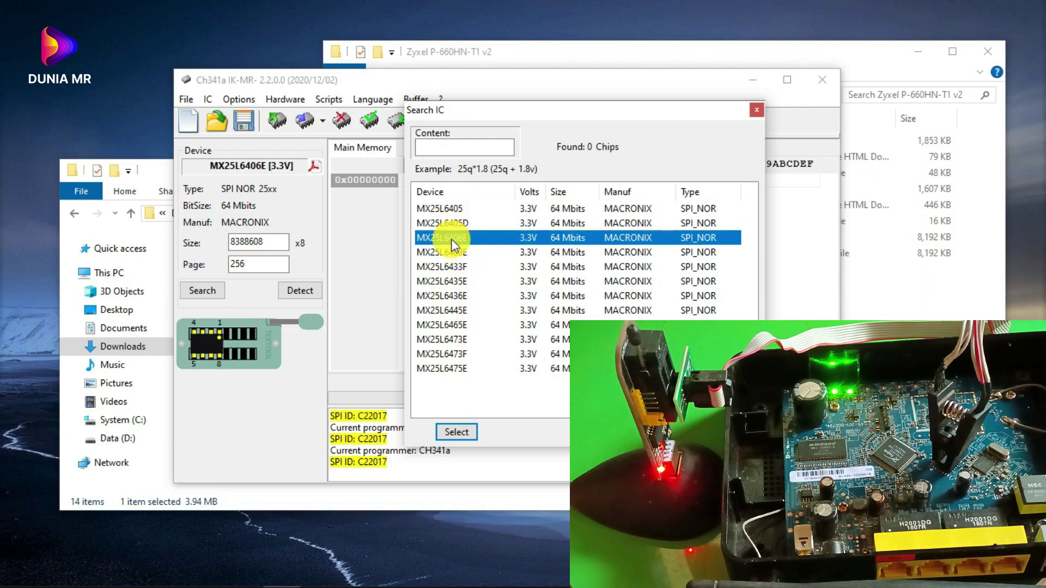
left_click(458, 432)
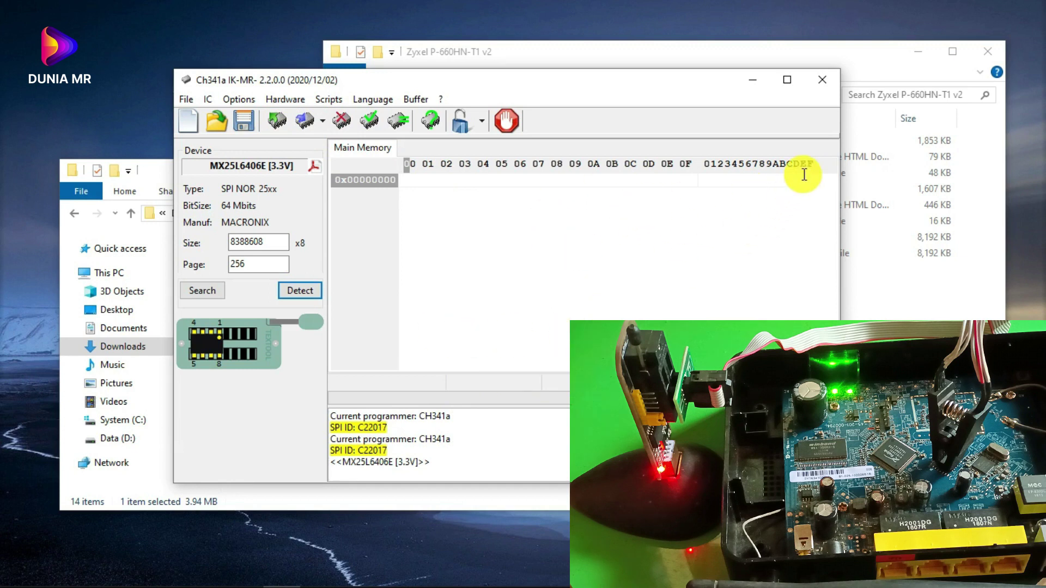
Read the flash chip's memory into the buffer and verify the buffer against the chip
left_click(698, 188)
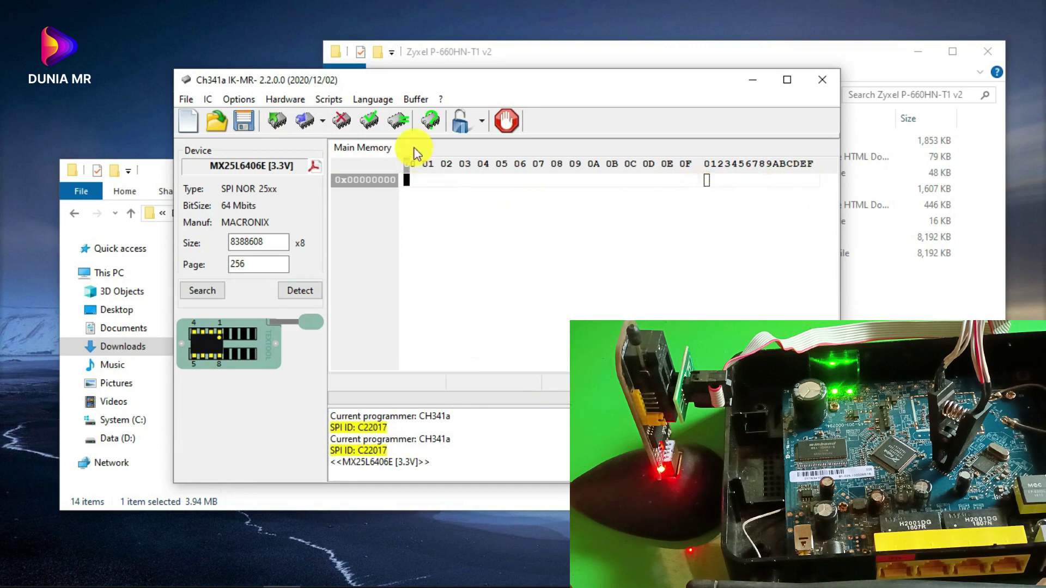
left_click(277, 119)
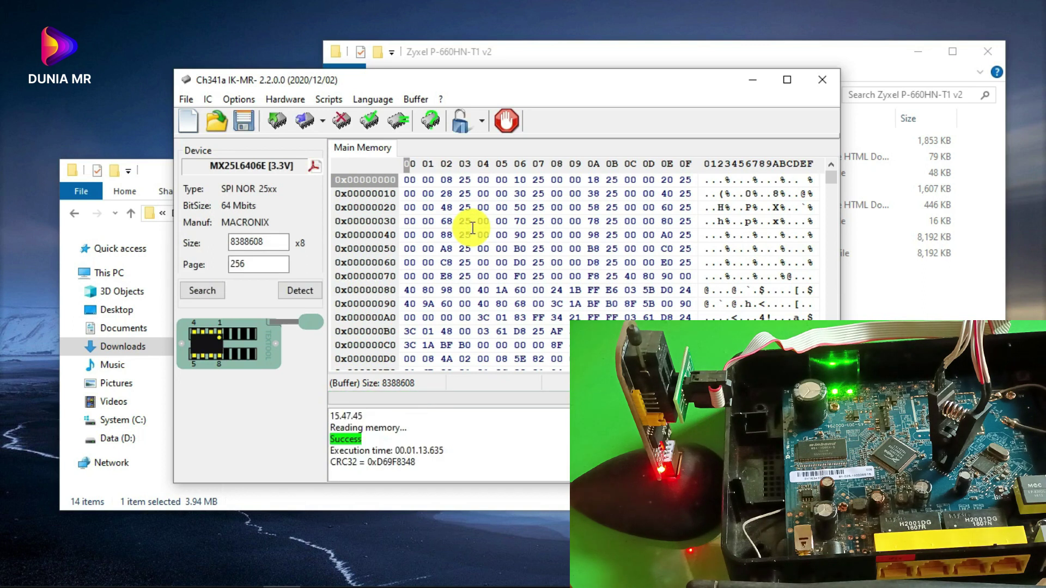
left_click(398, 124)
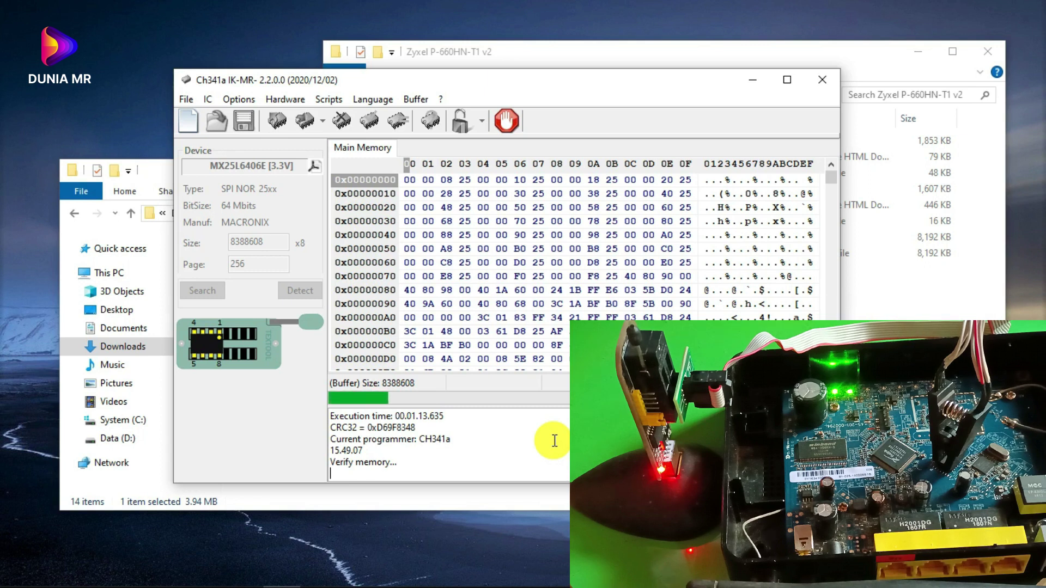
left_click(603, 48)
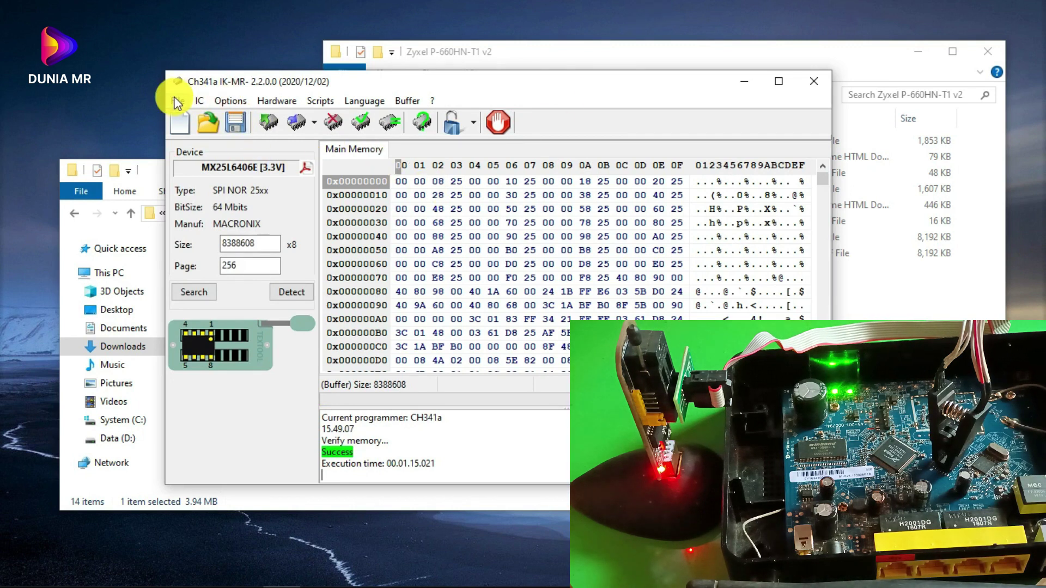
Start saving the buffer and delete the existing Zyxel-P-660HN-T1-v2.bin from the Zyxel P-660HN-T1 v2 folder
left_click(235, 124)
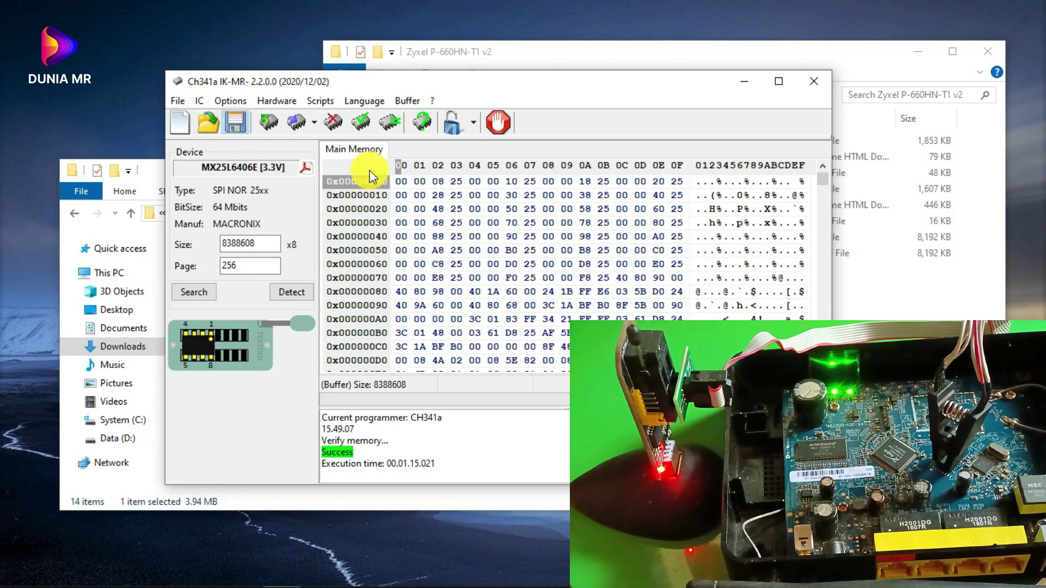
left_click(388, 255)
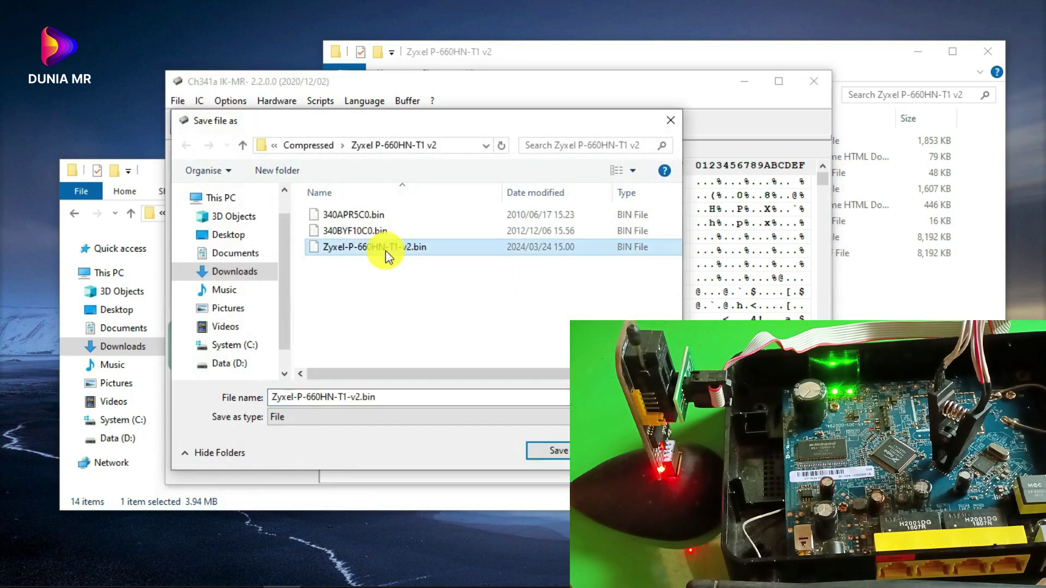
right_click(388, 253)
left_click(448, 537)
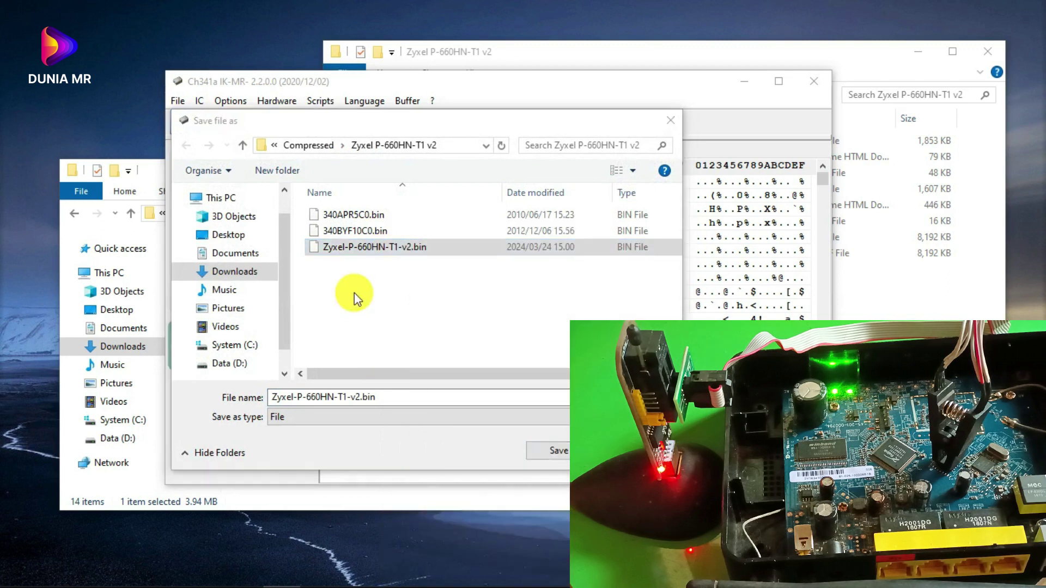
left_click(751, 50)
Save the memory dump as Zyxel-P-660HN-T1-v2.bin in the Zyxel P-660HN-T1 v2 folder and check the file there
left_click(430, 421)
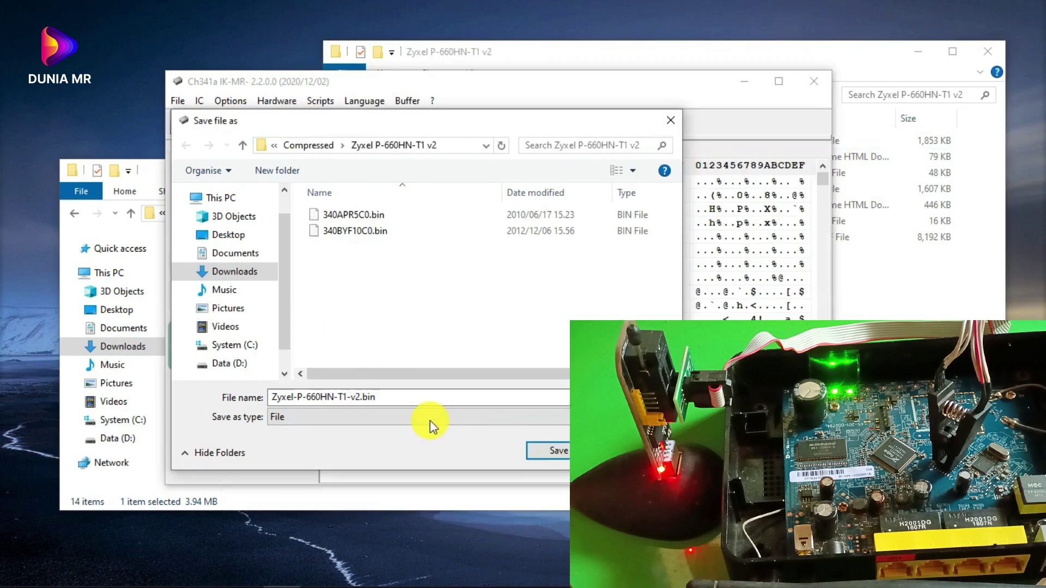
left_click(545, 451)
left_click(555, 305)
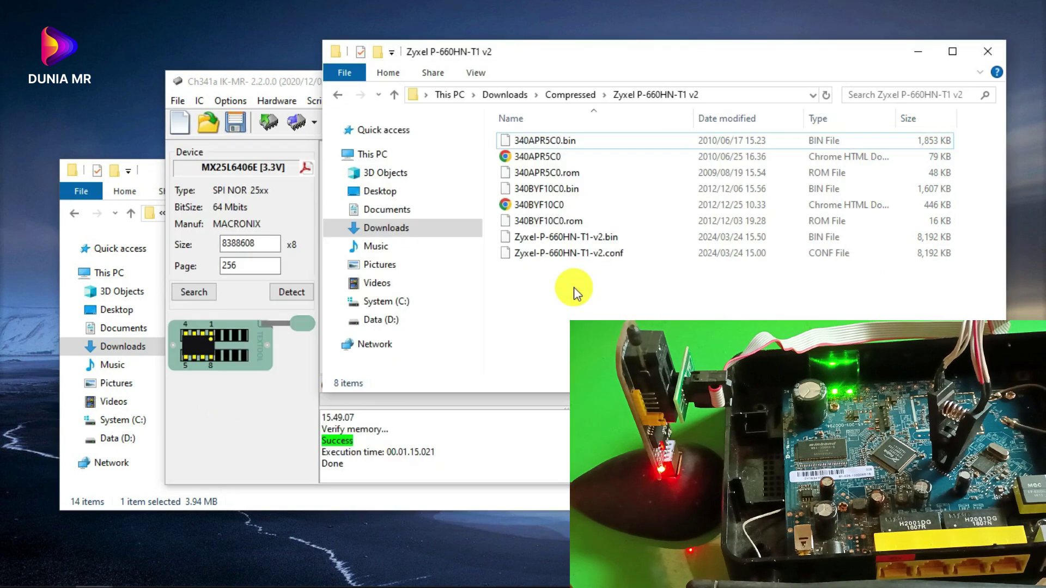
left_click(552, 241)
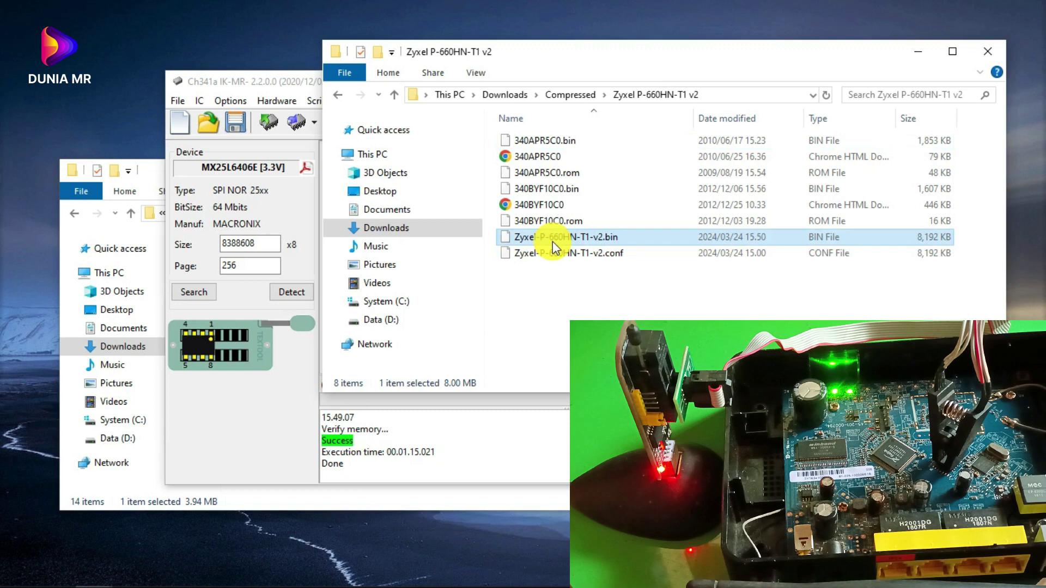
left_click(562, 308)
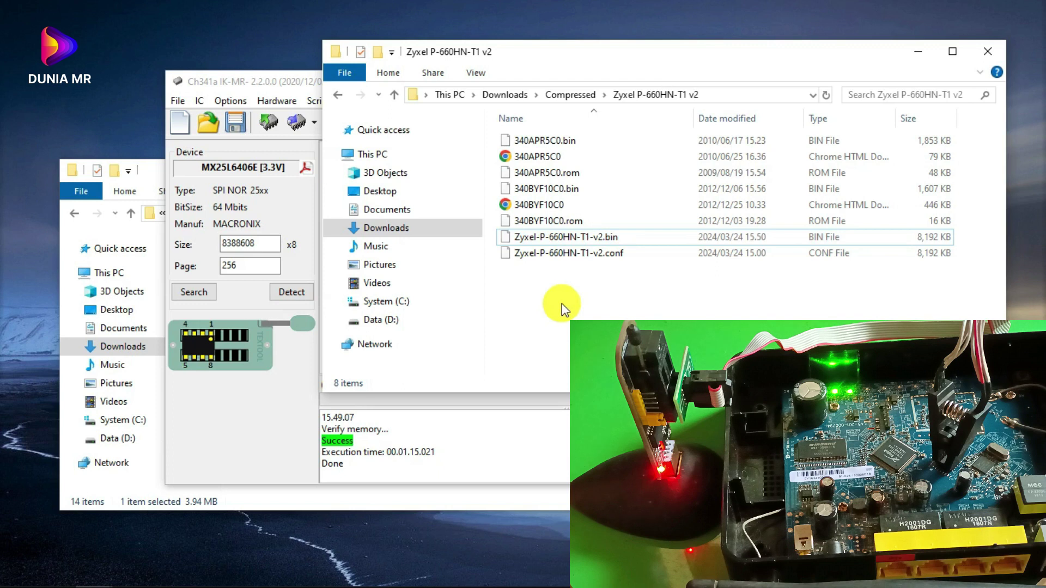
left_click(261, 84)
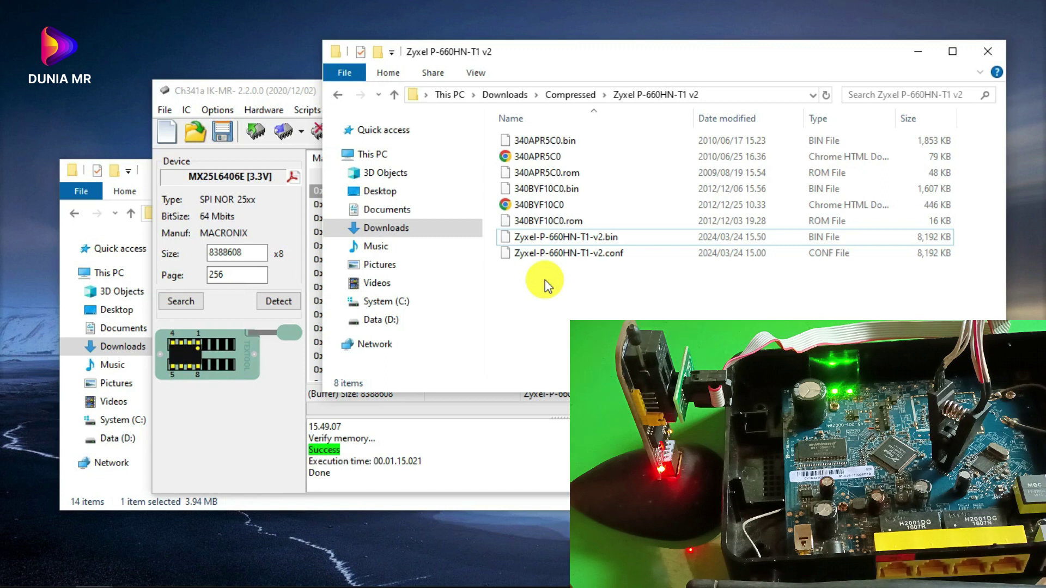
left_click(282, 85)
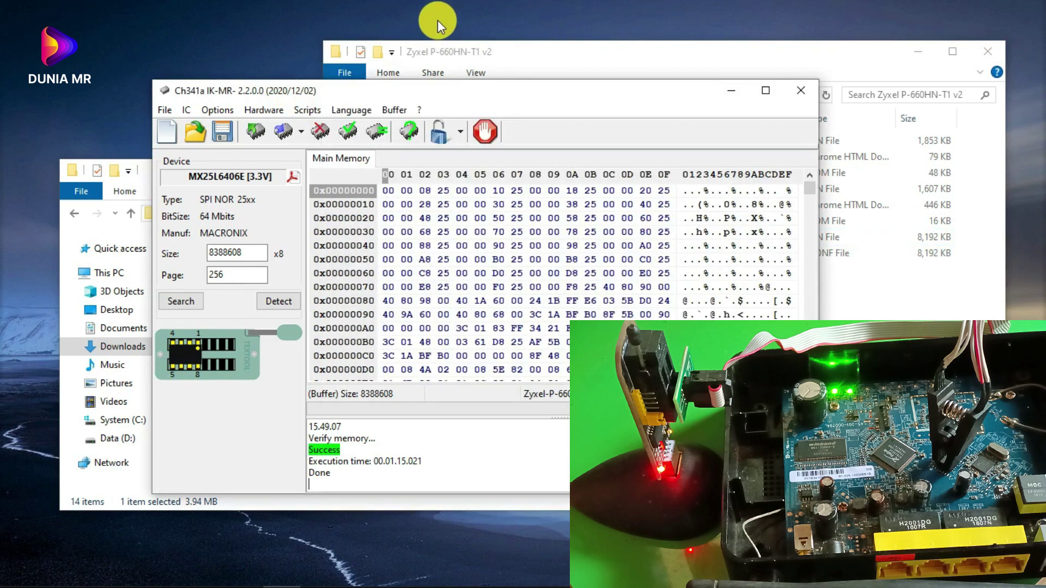